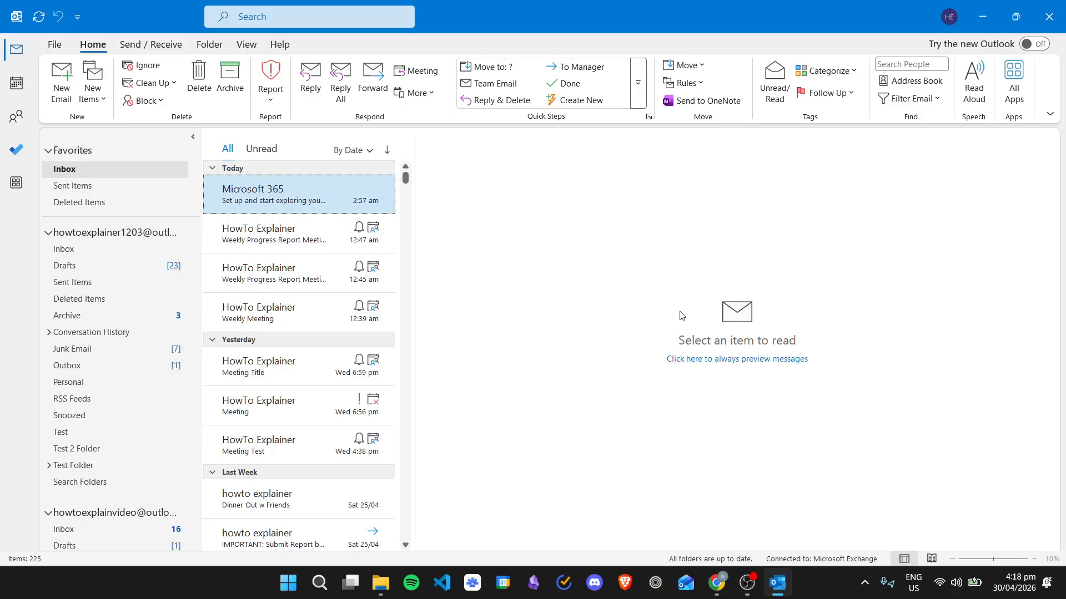
Step: Start a new email to the suggested contact with the subject 'Test Subject Title'
{"action": "left_click", "coordinate": [57, 84]}
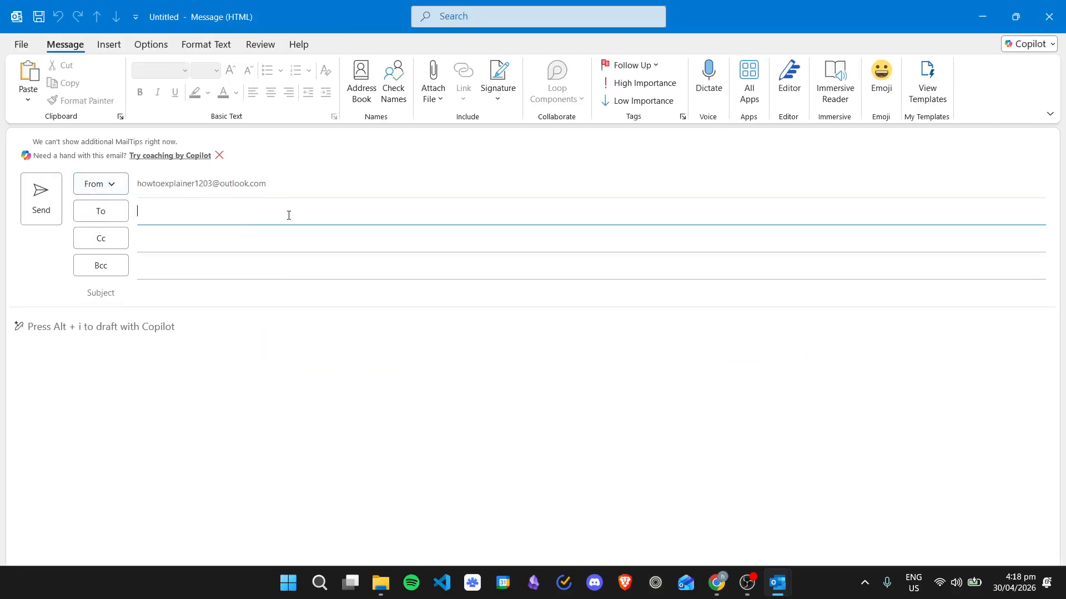
{"action": "type", "text": "howtoe"}
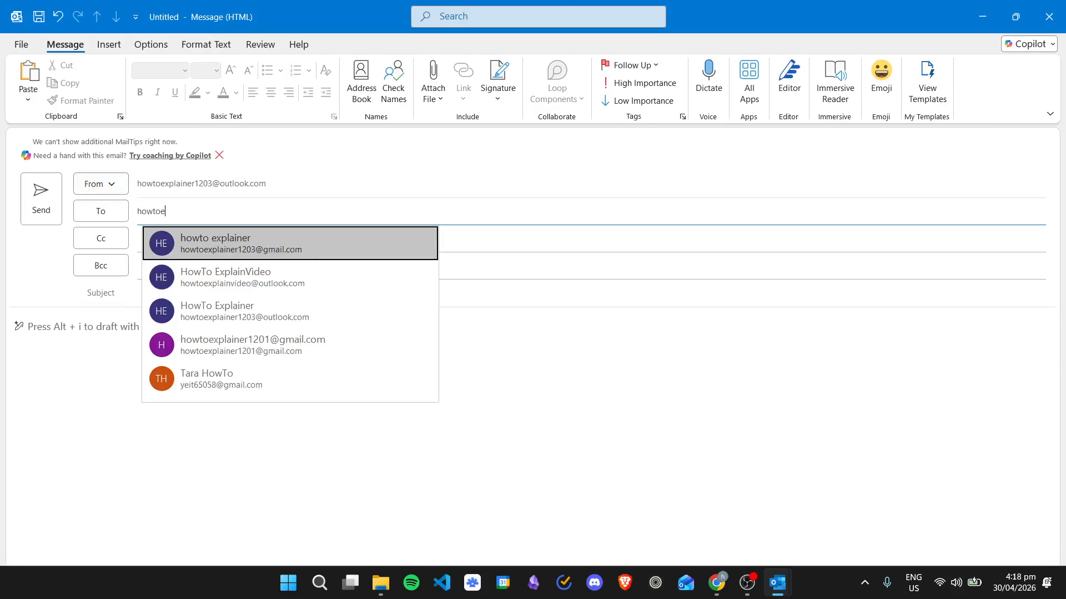
{"action": "type", "text": "xplainer"}
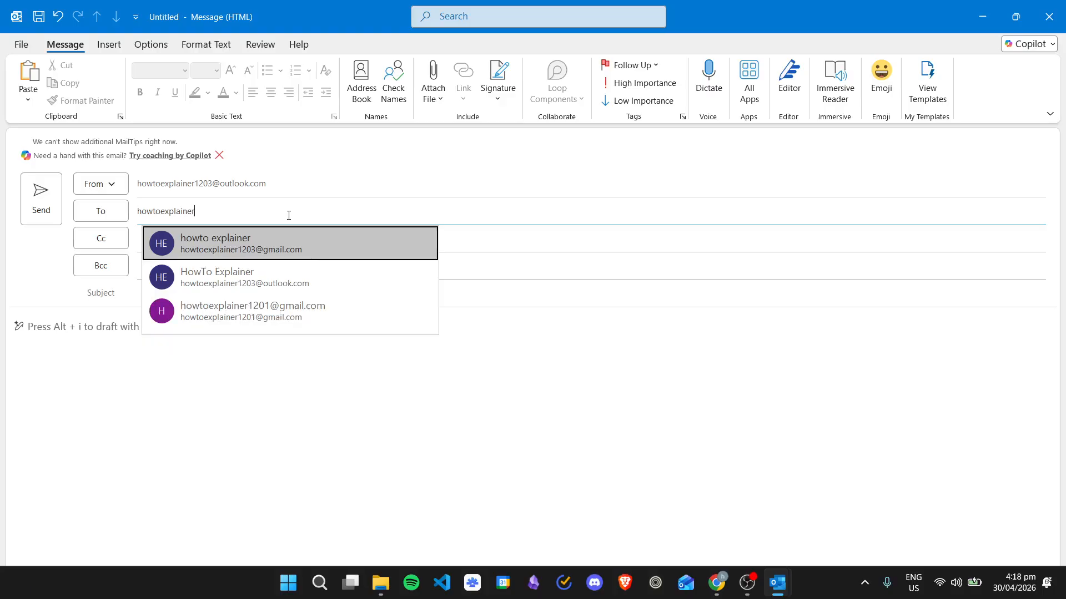
{"action": "left_click", "coordinate": [305, 244]}
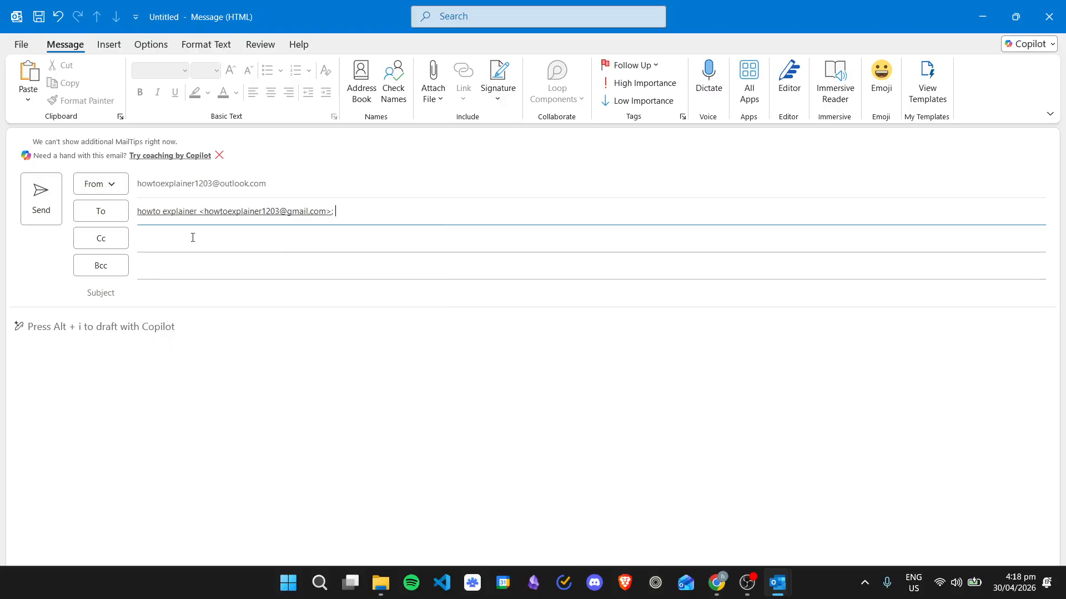
{"action": "left_click", "coordinate": [188, 295]}
{"action": "type", "text": "Test "}
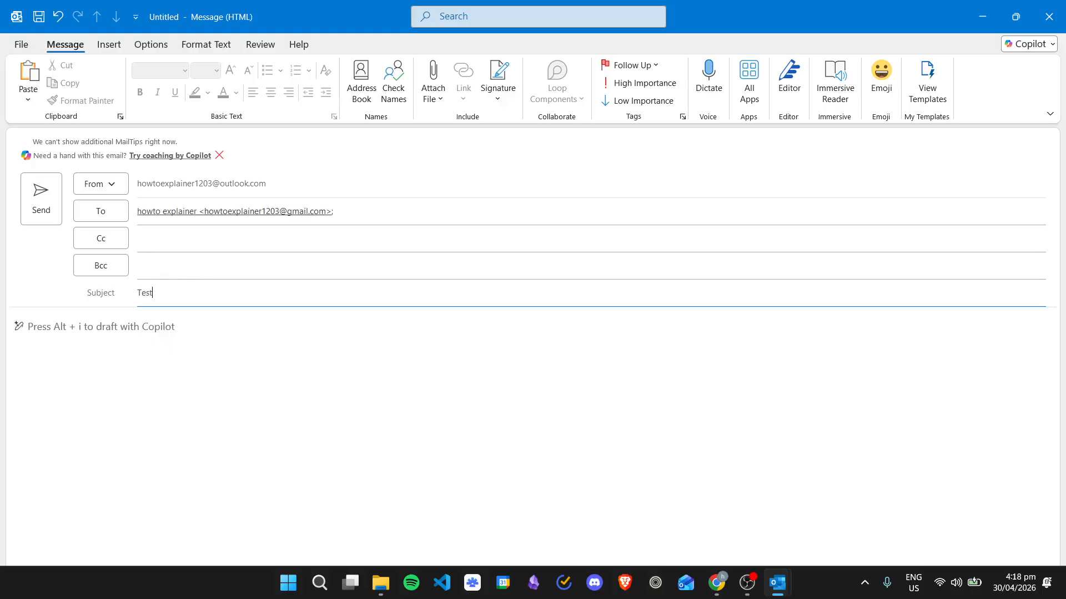
{"action": "type", "text": "Subject Title"}
{"action": "left_click", "coordinate": [194, 327]}
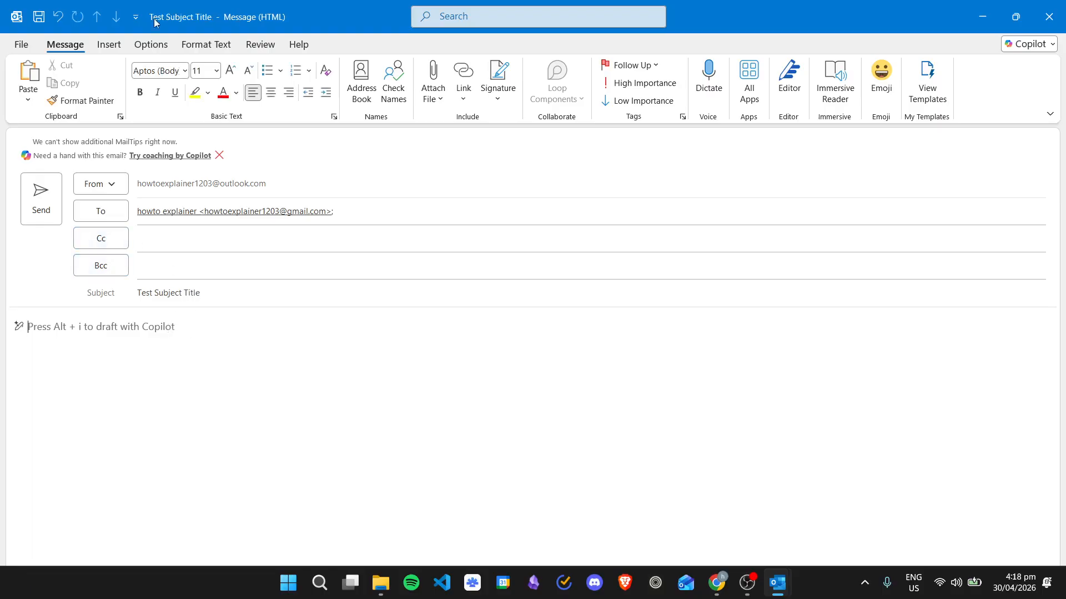
{"action": "left_click", "coordinate": [109, 45]}
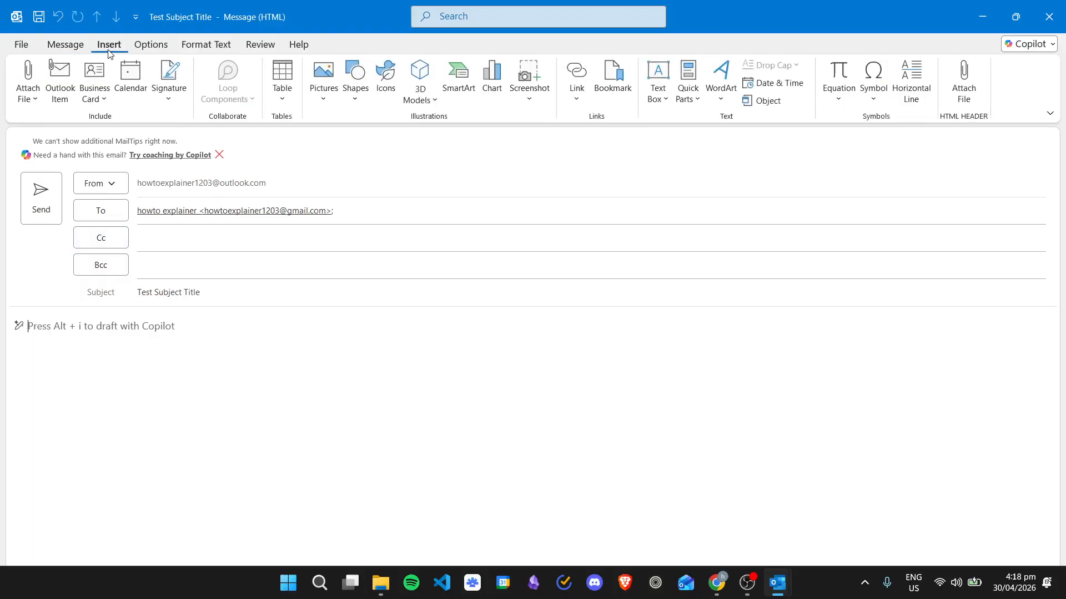
Step: Type the greeting 'To Whom It May Concern,' in the body with a blank line below
{"action": "left_click", "coordinate": [691, 99]}
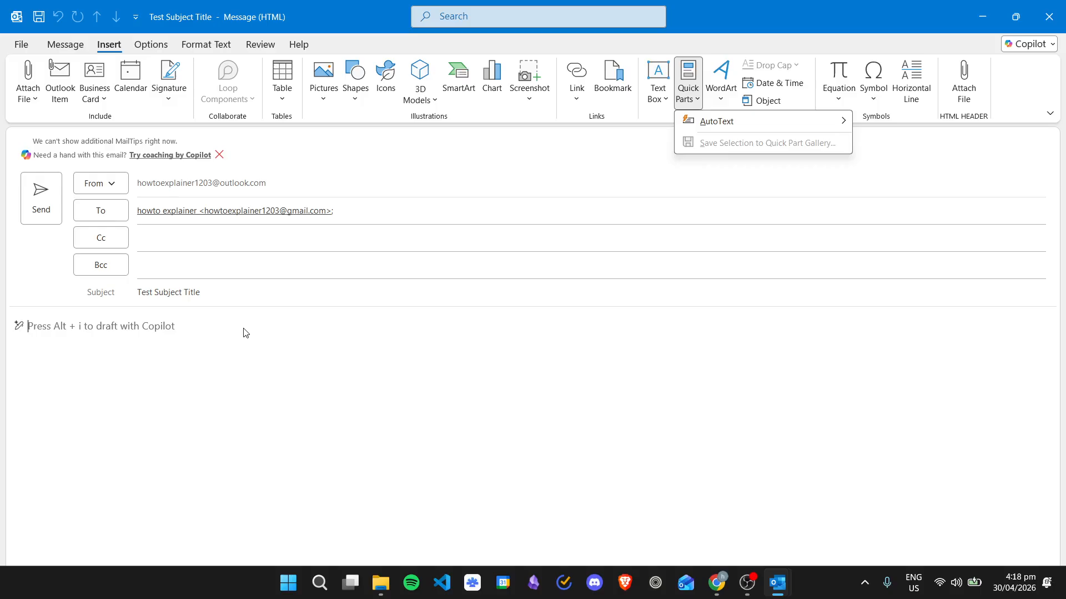
{"action": "left_click", "coordinate": [202, 336]}
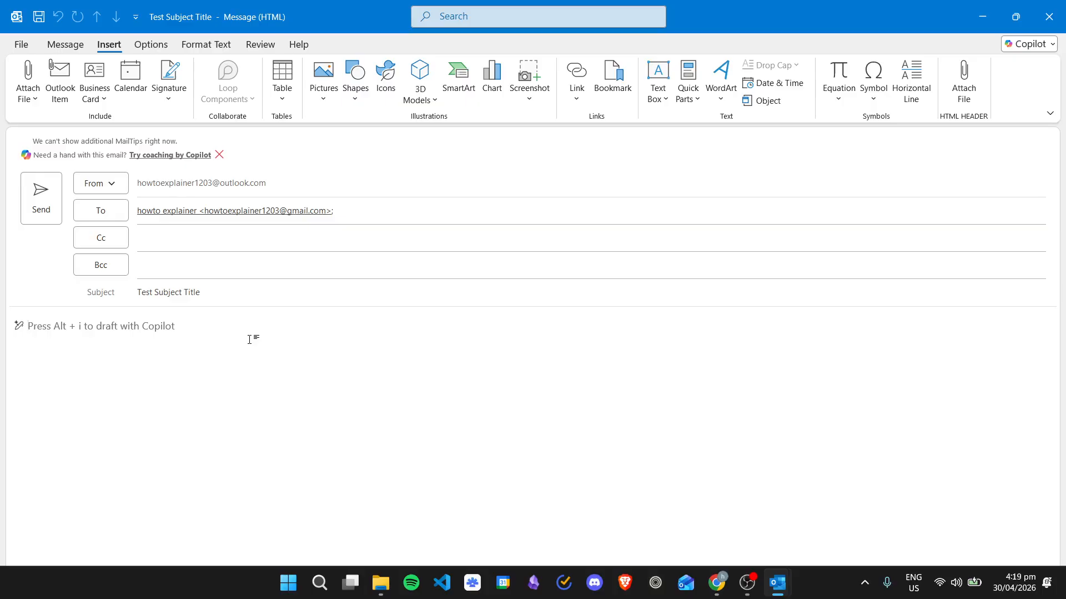
{"action": "type", "text": "To"}
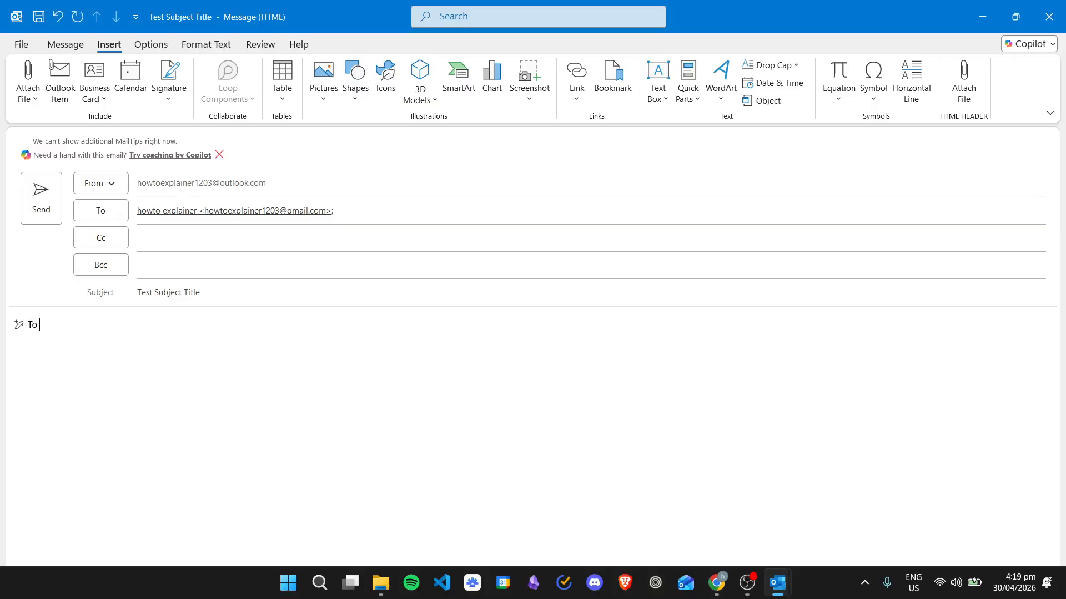
{"action": "type", "text": " Whom It May Concern,"}
{"action": "key", "text": "Return"}
{"action": "key", "text": "Return"}
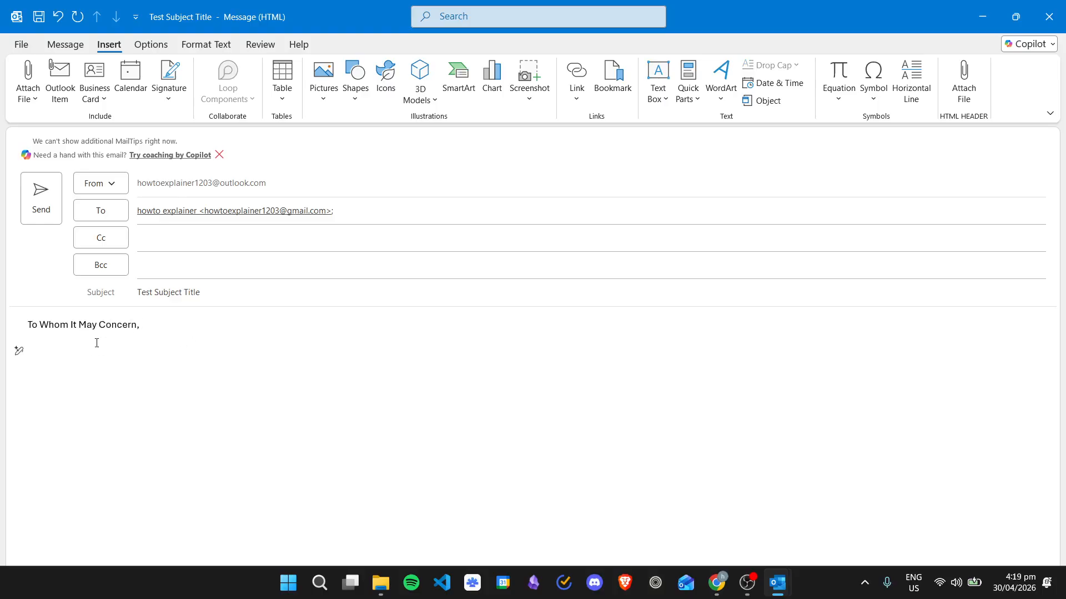
{"action": "type", "text": "hjkkjhfy"}
{"action": "key", "text": "BackSpace"}
{"action": "key", "text": "BackSpace"}
{"action": "key", "text": "BackSpace"}
{"action": "key", "text": "BackSpace"}
{"action": "key", "text": "BackSpace"}
{"action": "key", "text": "BackSpace"}
{"action": "key", "text": "BackSpace"}
{"action": "key", "text": "BackSpace"}
{"action": "key", "text": "Return"}
Step: Select the greeting line together with the blank line beneath it
{"action": "left_click_drag", "start_coordinate": [37, 353], "coordinate": [25, 316]}
{"action": "left_click", "coordinate": [53, 359]}
{"action": "left_click_drag", "start_coordinate": [53, 359], "coordinate": [28, 305]}
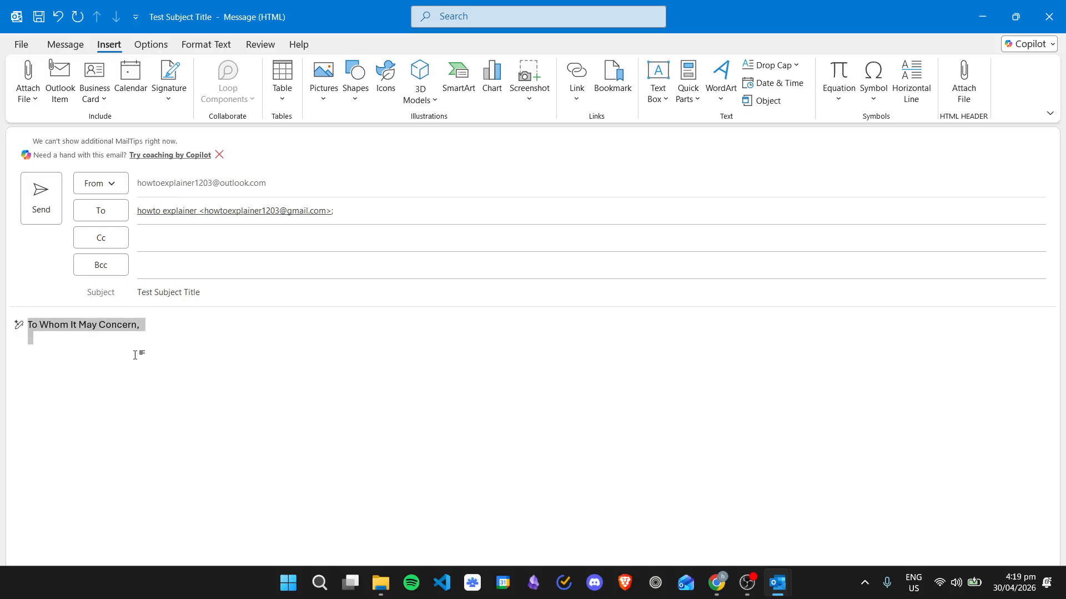
{"action": "left_click", "coordinate": [687, 94]}
Step: Save the selected greeting to the AutoText gallery as 'To Whom It May Concern' with an intro-remarks description
{"action": "mouse_move", "coordinate": [762, 120]}
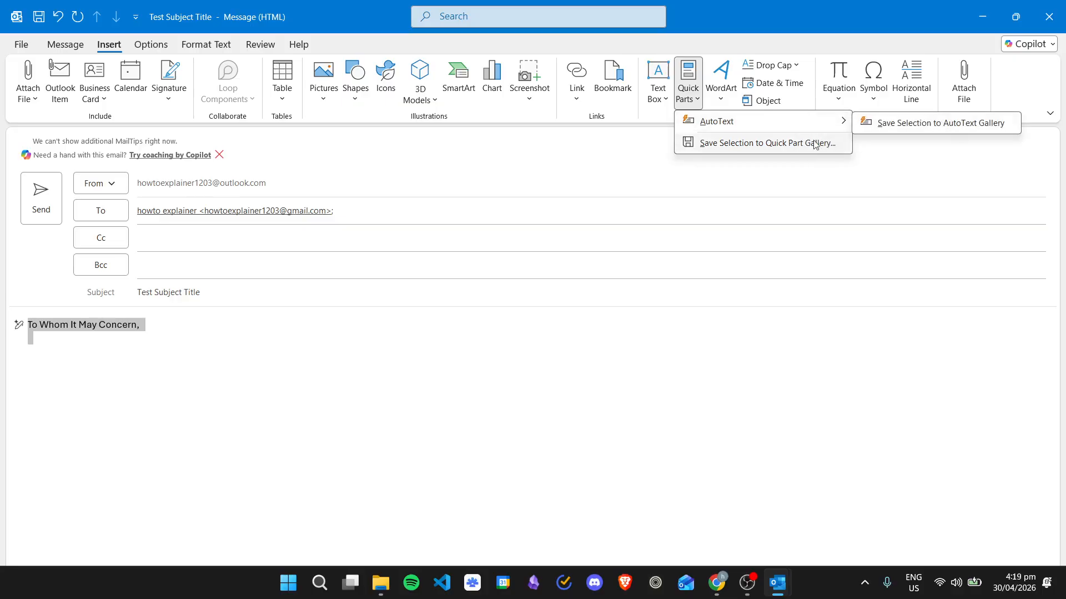
{"action": "mouse_move", "coordinate": [808, 125]}
{"action": "left_click", "coordinate": [755, 144]}
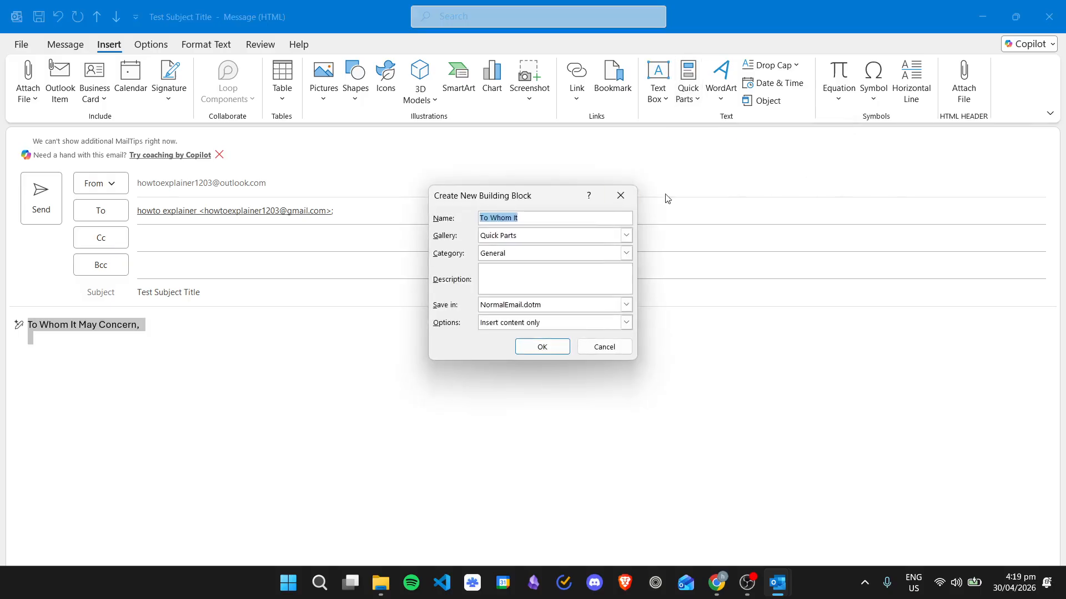
{"action": "left_click", "coordinate": [620, 195]}
{"action": "left_click", "coordinate": [688, 91]}
{"action": "left_click", "coordinate": [756, 145]}
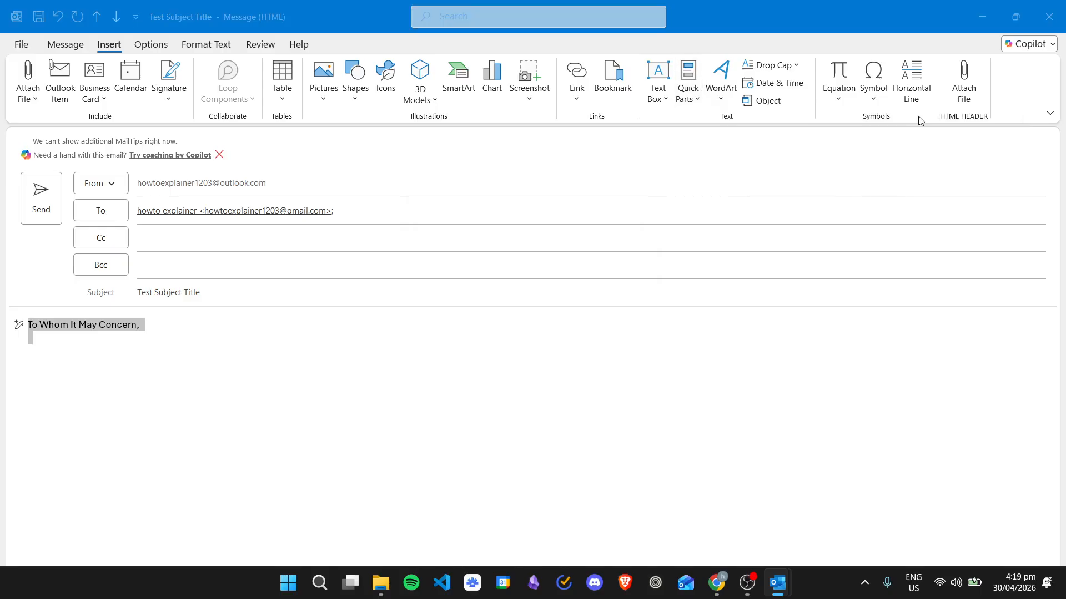
{"action": "left_click", "coordinate": [530, 217]}
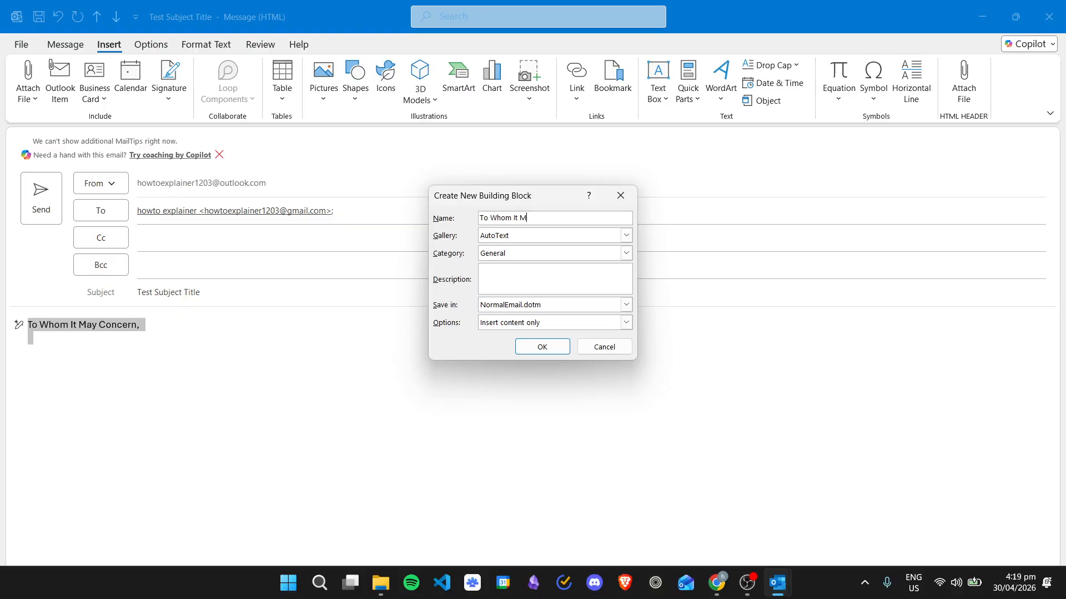
{"action": "type", "text": "ay Concern"}
{"action": "left_click", "coordinate": [505, 269]}
{"action": "type", "text": "Intro Remarks for to whom"}
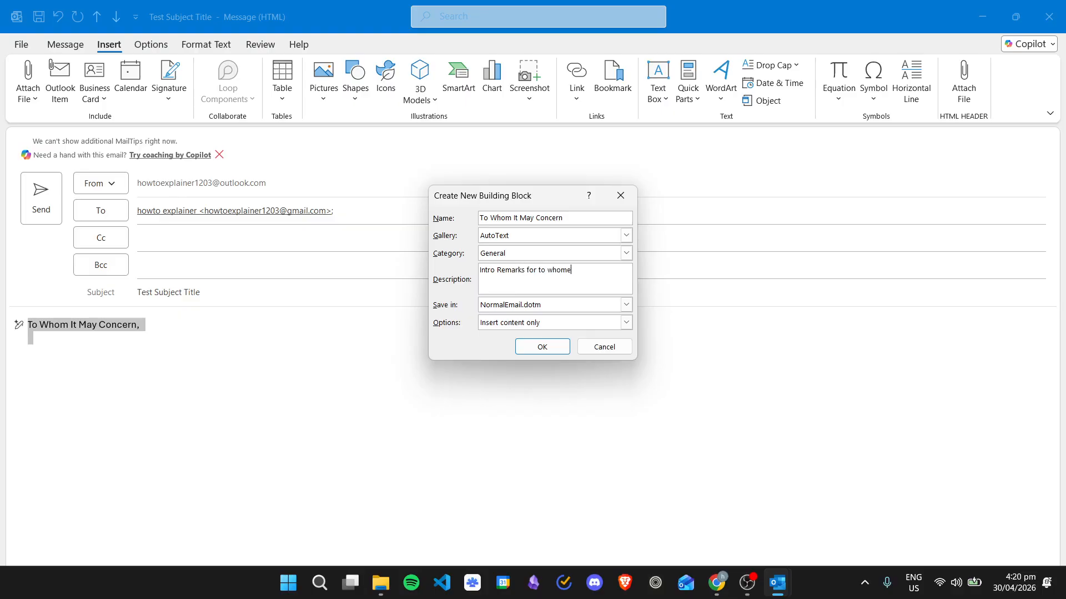
{"action": "type", "text": " it may concern"}
{"action": "left_click", "coordinate": [559, 348]}
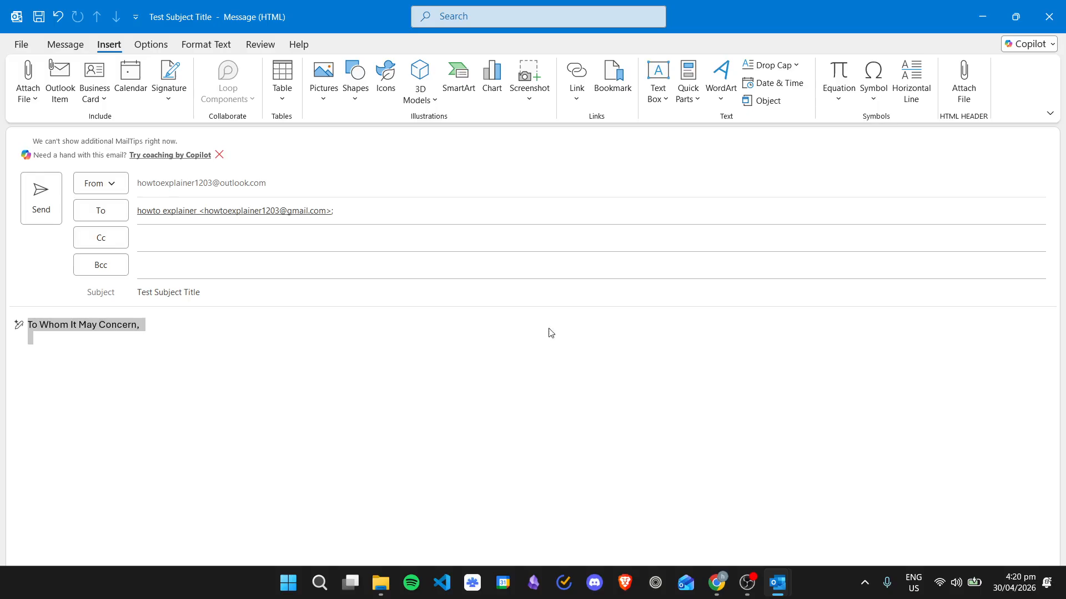
Step: Delete the typed greeting and its blank line from the body
{"action": "left_click", "coordinate": [133, 341]}
{"action": "left_click_drag", "start_coordinate": [112, 348], "coordinate": [3, 300]}
{"action": "key", "text": "Delete"}
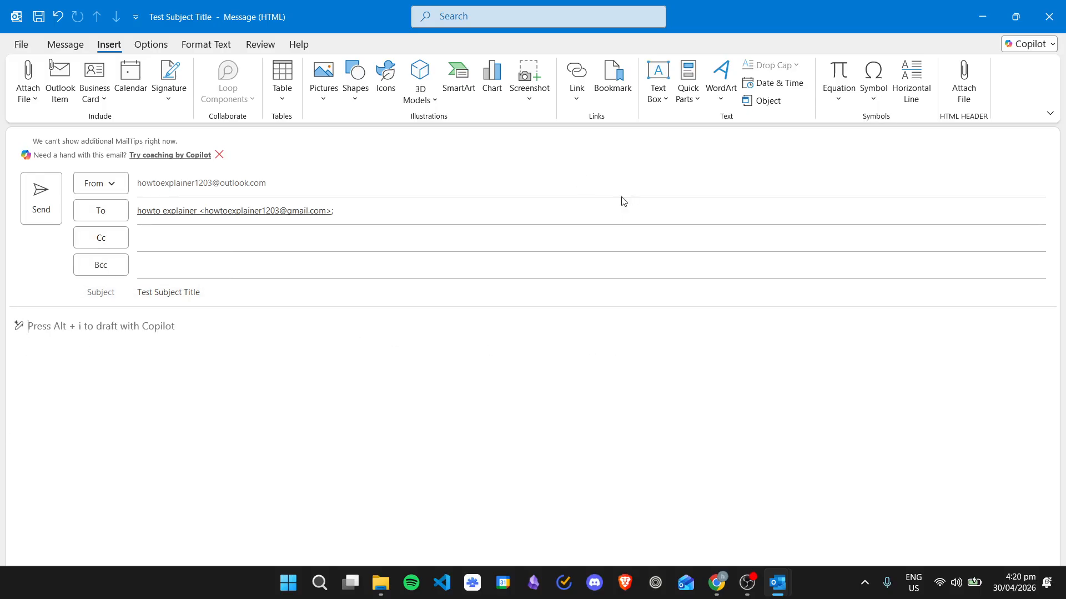
Step: Insert the 'To Whom It May Concern' AutoText entry and remove the duplicate copy
{"action": "left_click", "coordinate": [688, 86]}
{"action": "mouse_move", "coordinate": [716, 123]}
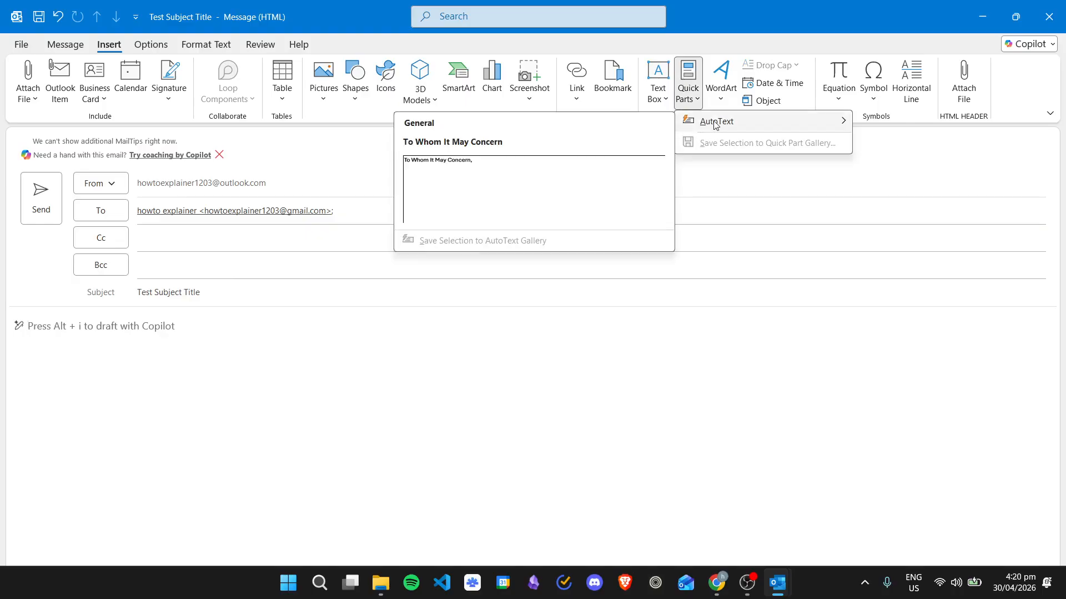
{"action": "left_click", "coordinate": [458, 197]}
{"action": "left_click", "coordinate": [698, 86]}
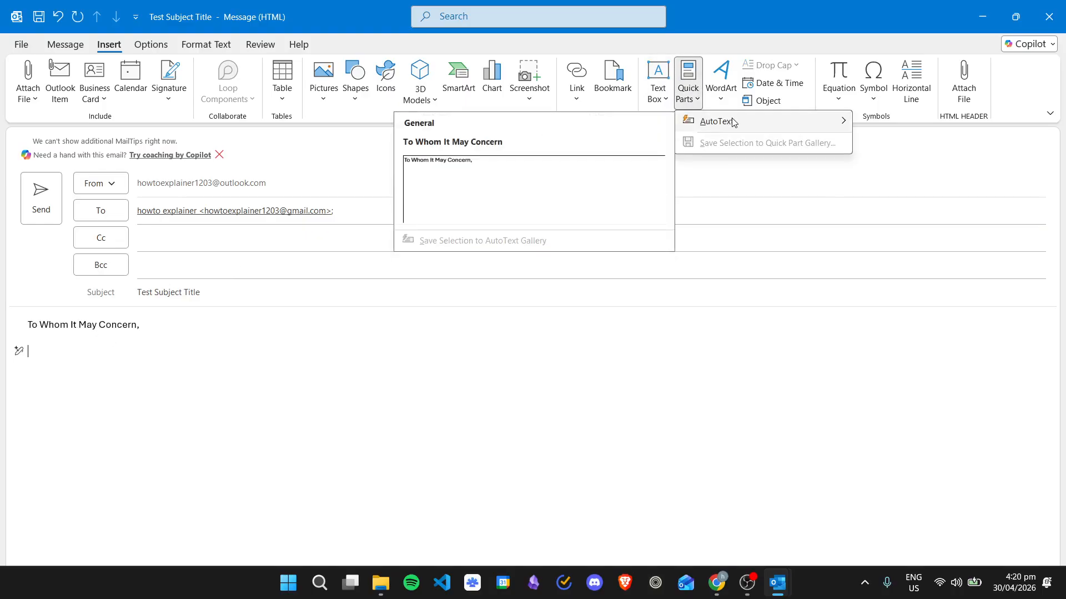
{"action": "left_click", "coordinate": [545, 189]}
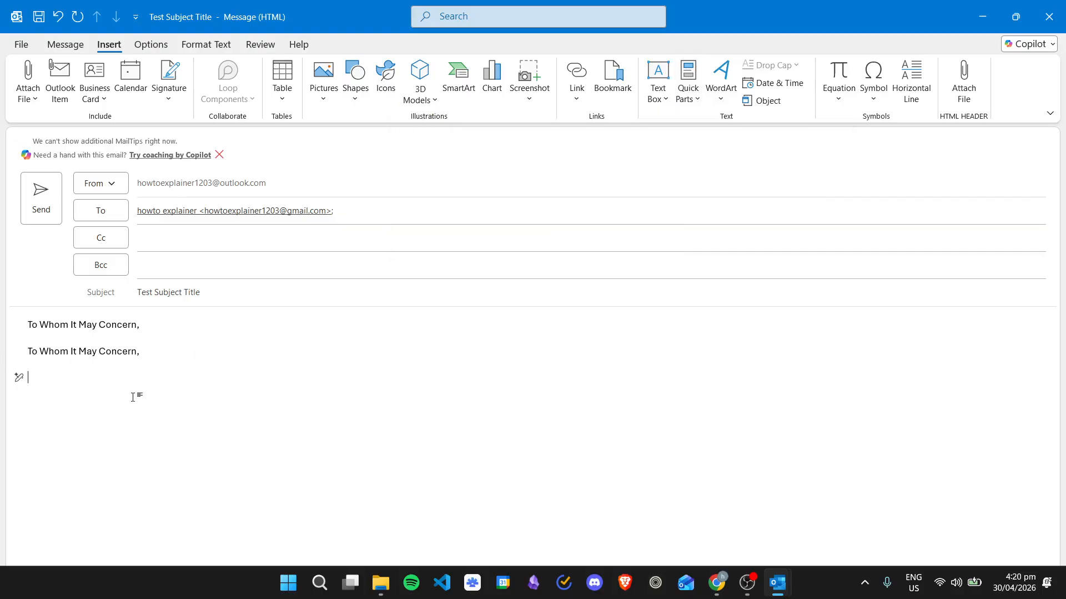
{"action": "left_click_drag", "start_coordinate": [17, 378], "coordinate": [15, 354]}
{"action": "key", "text": "BackSpace"}
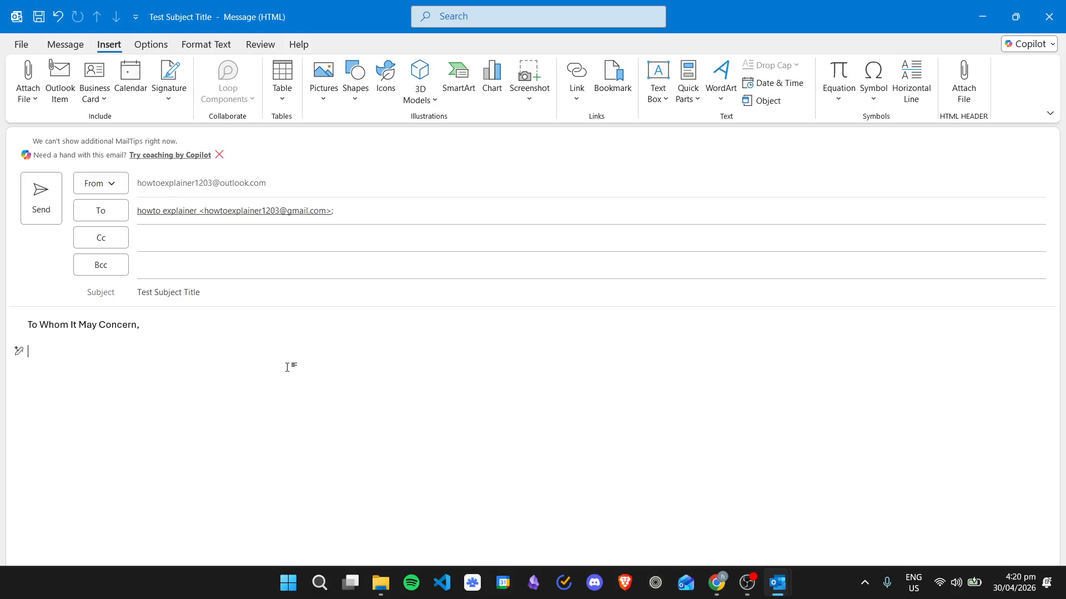
Step: Type a signature block: 'Regards,', First Name Last Name, Company and Position on separate lines
{"action": "key", "text": "Return"}
{"action": "key", "text": "Return"}
{"action": "key", "text": "Return"}
{"action": "type", "text": "Regards,"}
{"action": "key", "text": "Return"}
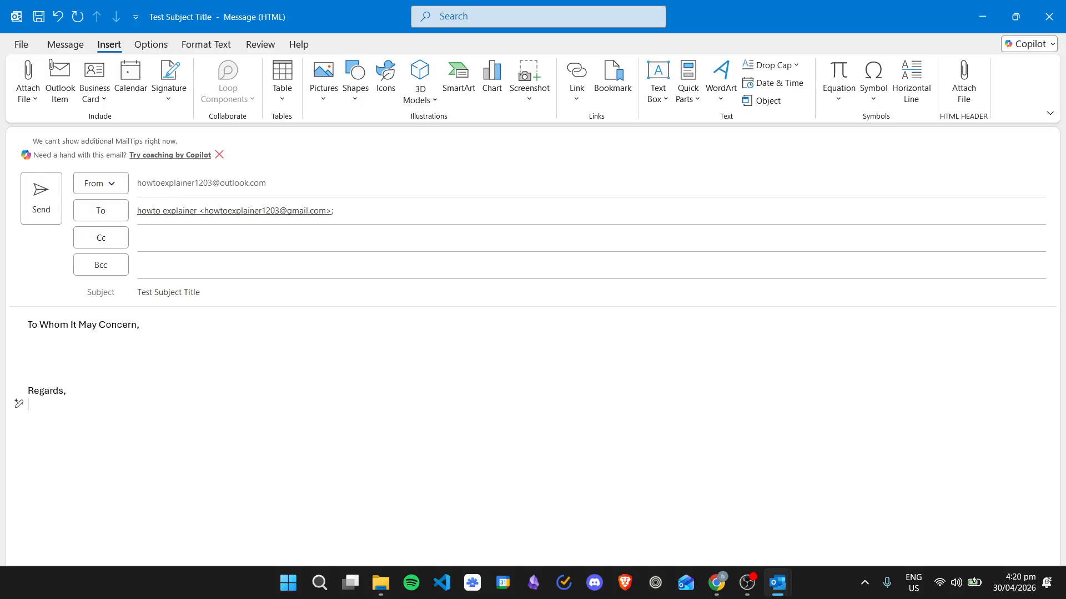
{"action": "type", "text": "First Name Last Name"}
{"action": "key", "text": "Return"}
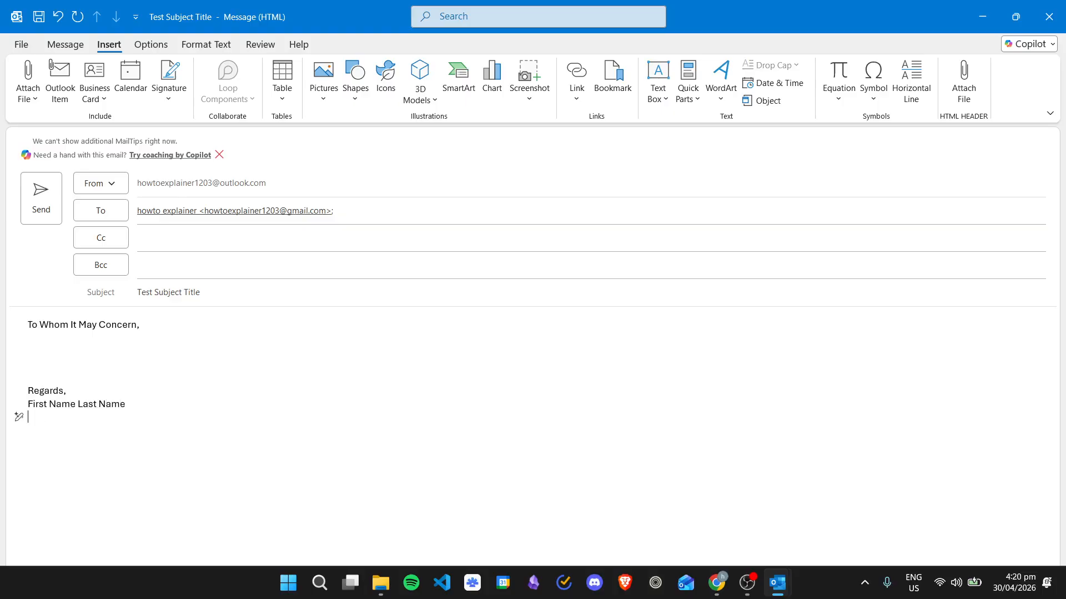
{"action": "type", "text": "Company"}
{"action": "key", "text": "Return"}
{"action": "type", "text": "P"}
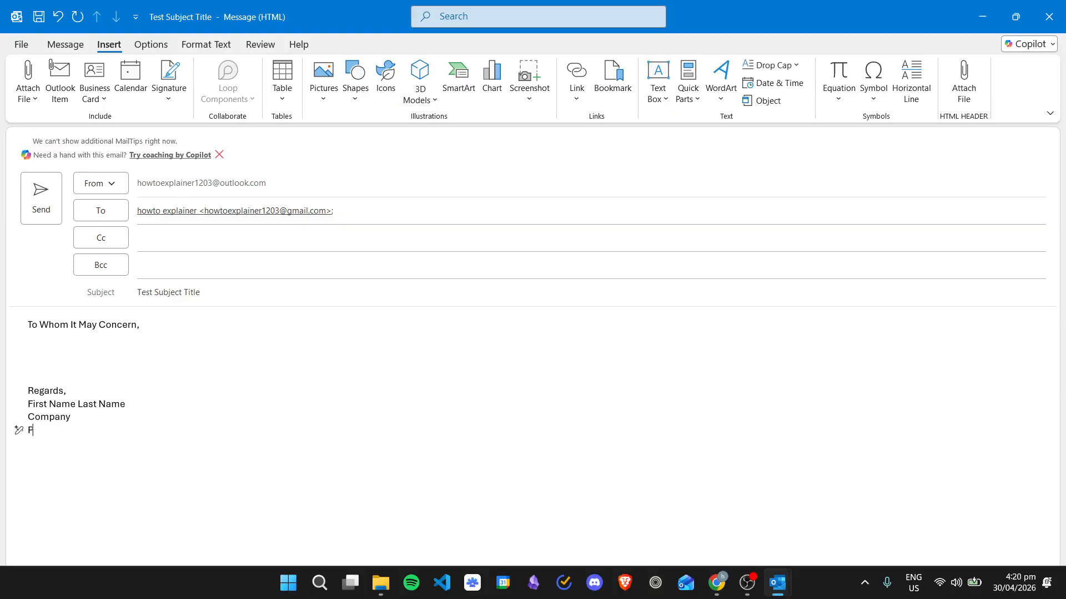
{"action": "type", "text": "osition"}
Step: Save the signature lines as Quick Part 'Email Signature', described as the end-of-email signature
{"action": "left_click", "coordinate": [1, 387], "text": "shift"}
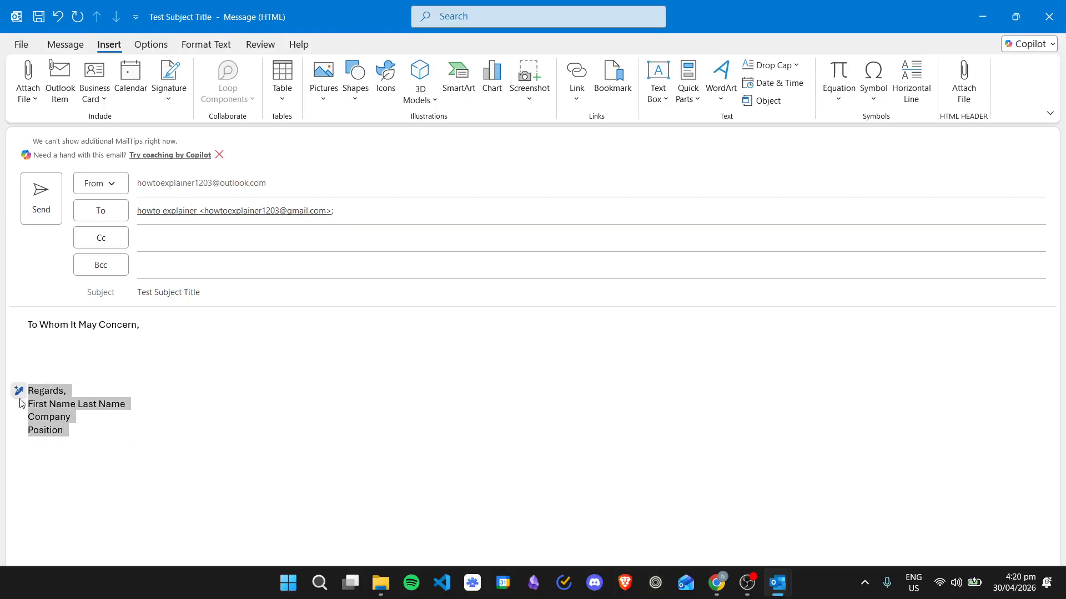
{"action": "left_click", "coordinate": [689, 82]}
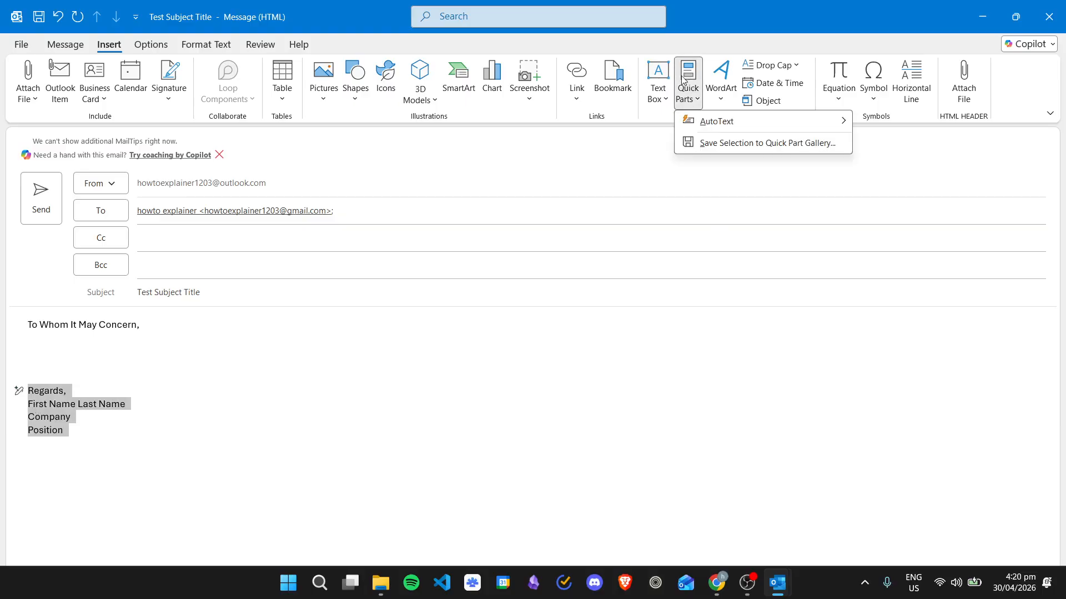
{"action": "left_click", "coordinate": [783, 146]}
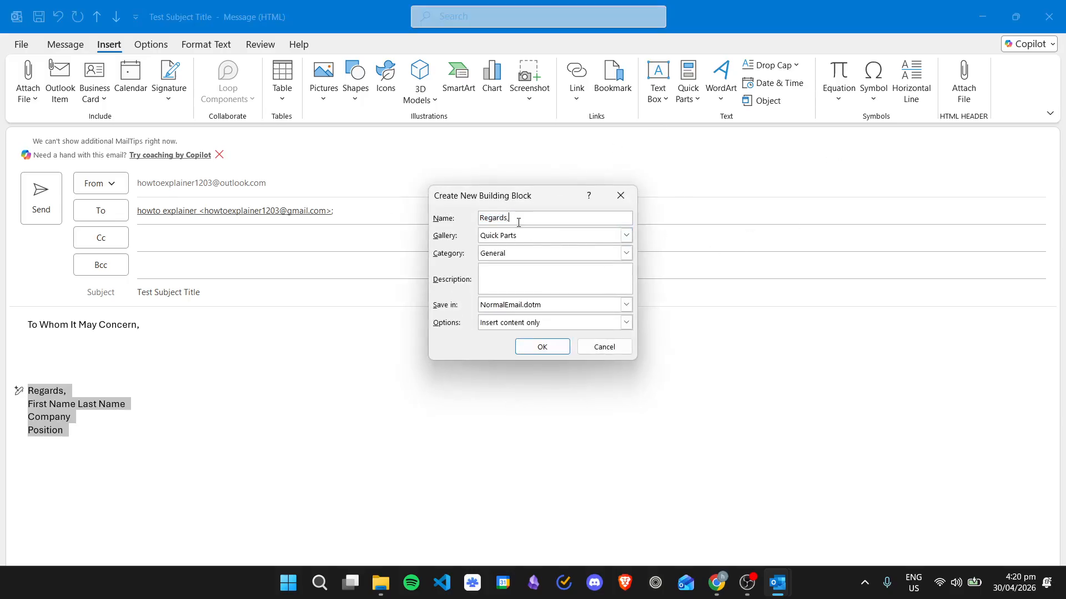
{"action": "key", "text": "BackSpace"}
{"action": "type", "text": "Email Signat"}
{"action": "type", "text": "ur"}
{"action": "type", "text": "e"}
{"action": "type", "text": "Email Signatu"}
{"action": "type", "text": "re at the end of"}
{"action": "type", "text": " the"}
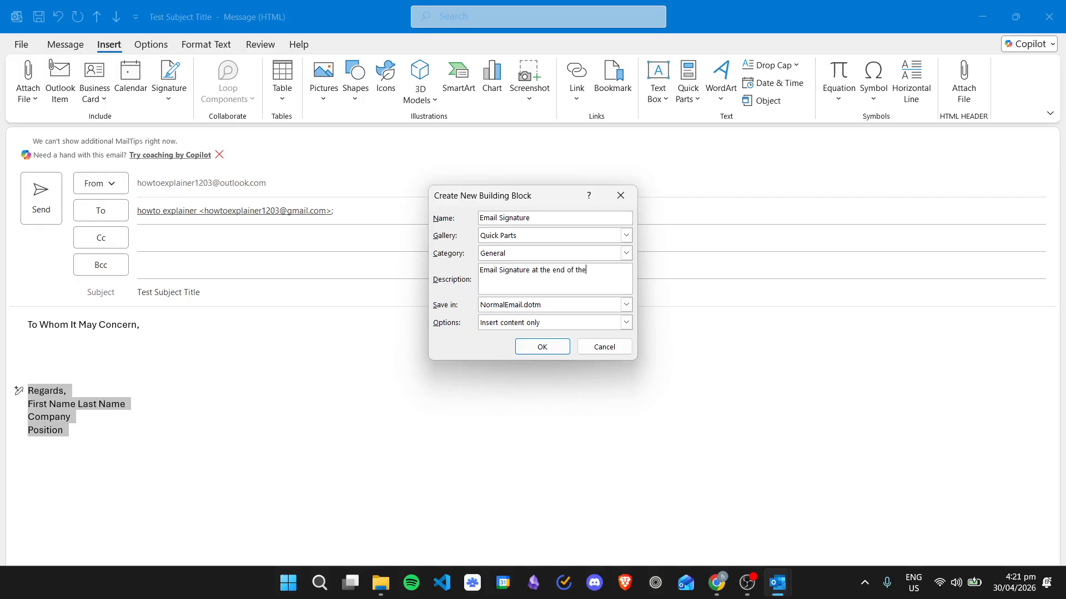
{"action": "type", "text": " email"}
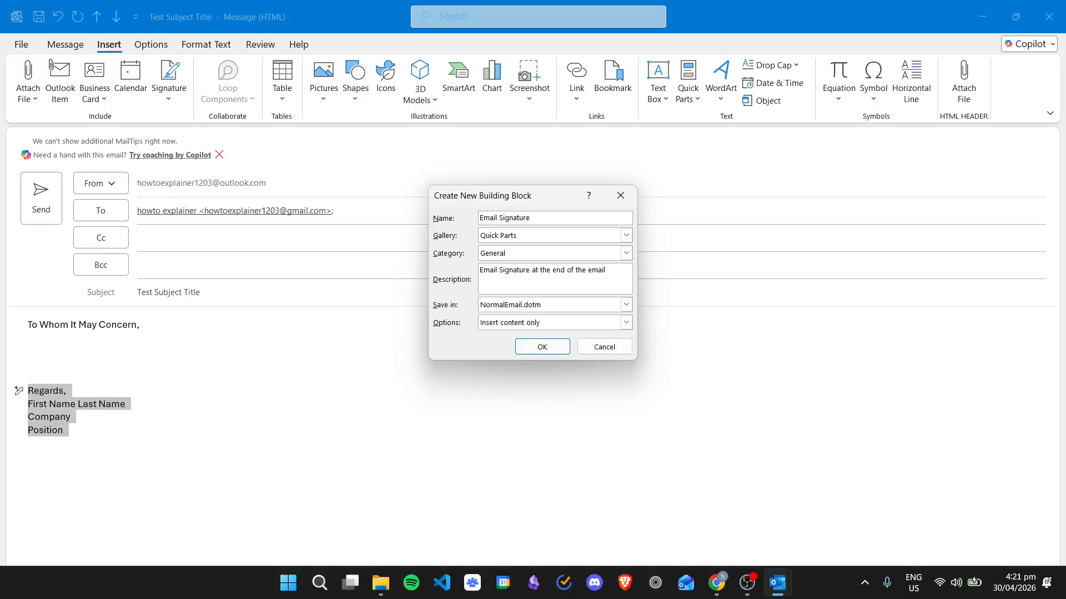
{"action": "left_click", "coordinate": [542, 347]}
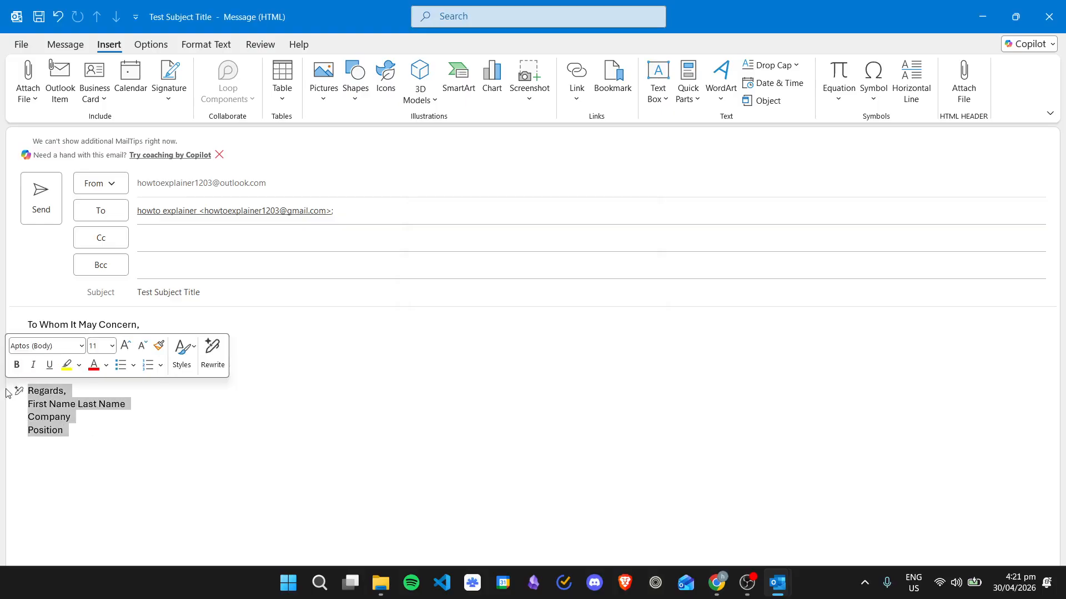
Step: Replace the signature with the saved 'Email Signature' quick part, then switch to Outlook on the web
{"action": "key", "text": "Delete"}
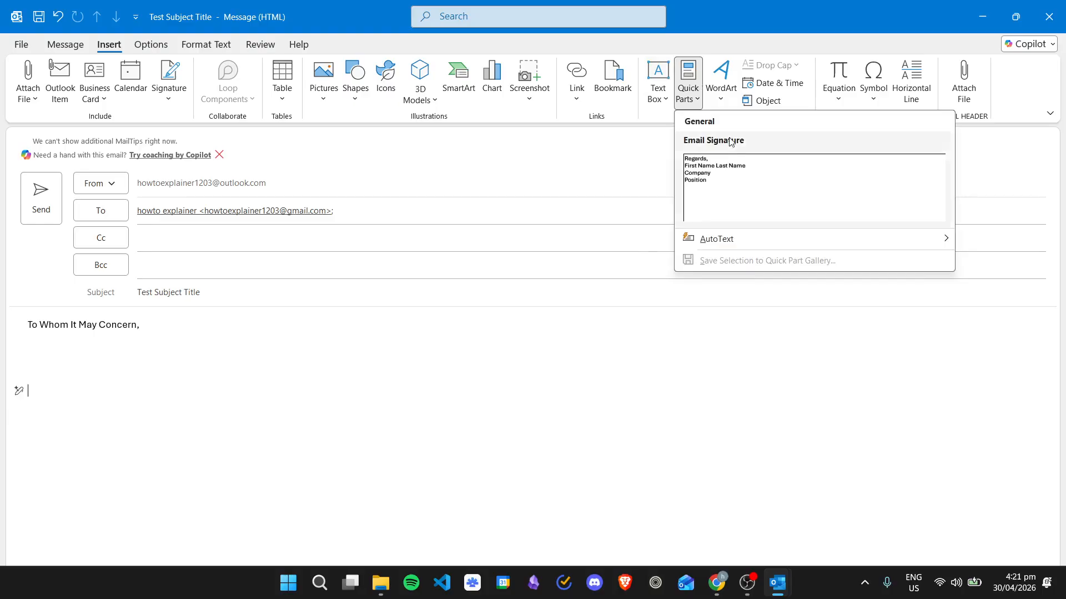
{"action": "left_click", "coordinate": [737, 195]}
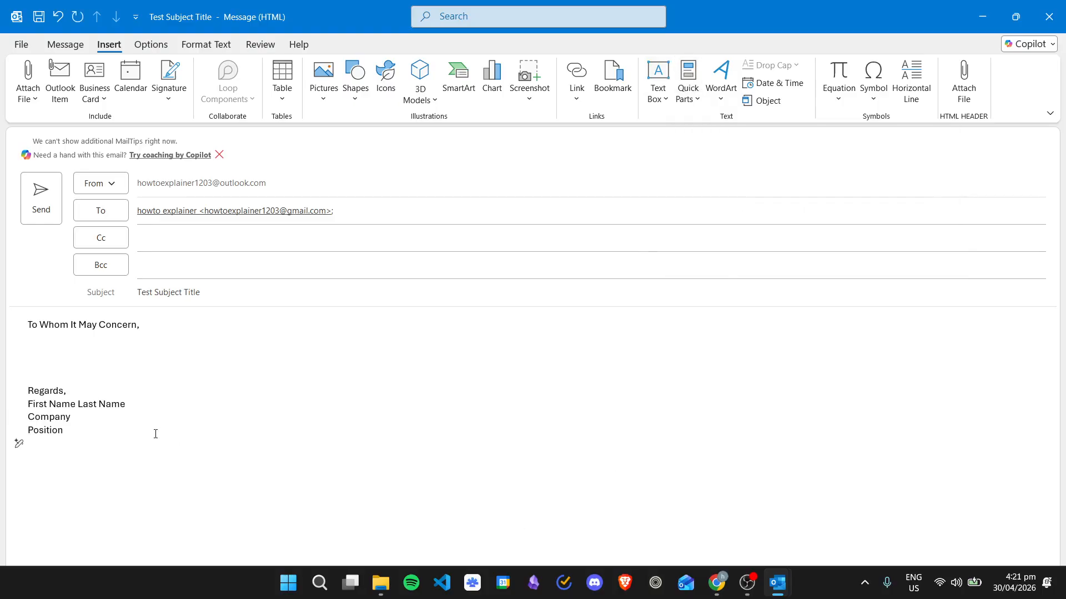
{"action": "left_click", "coordinate": [690, 81]}
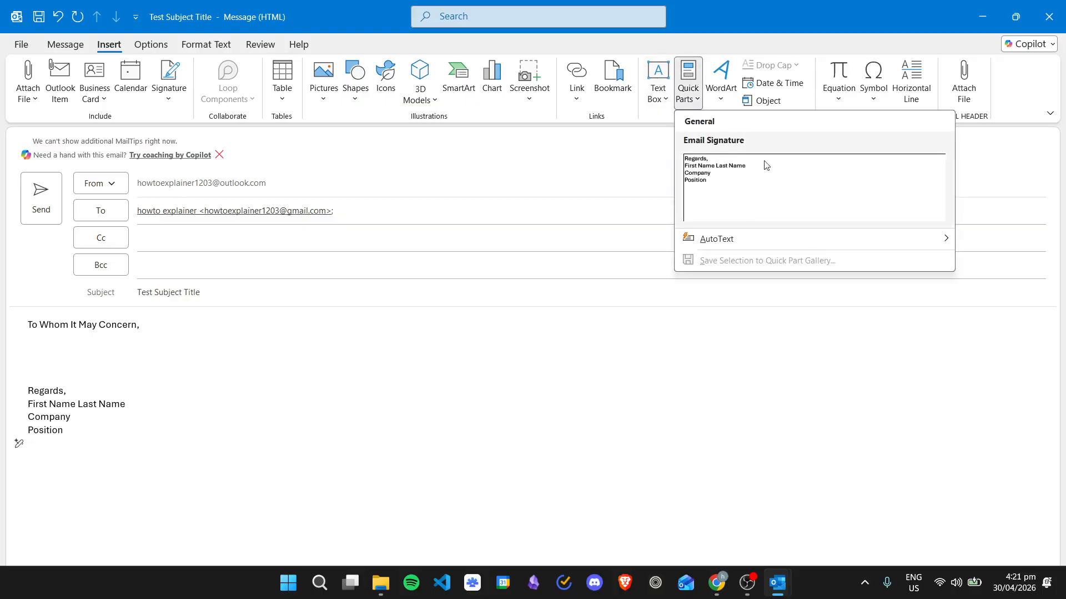
{"action": "mouse_move", "coordinate": [752, 244]}
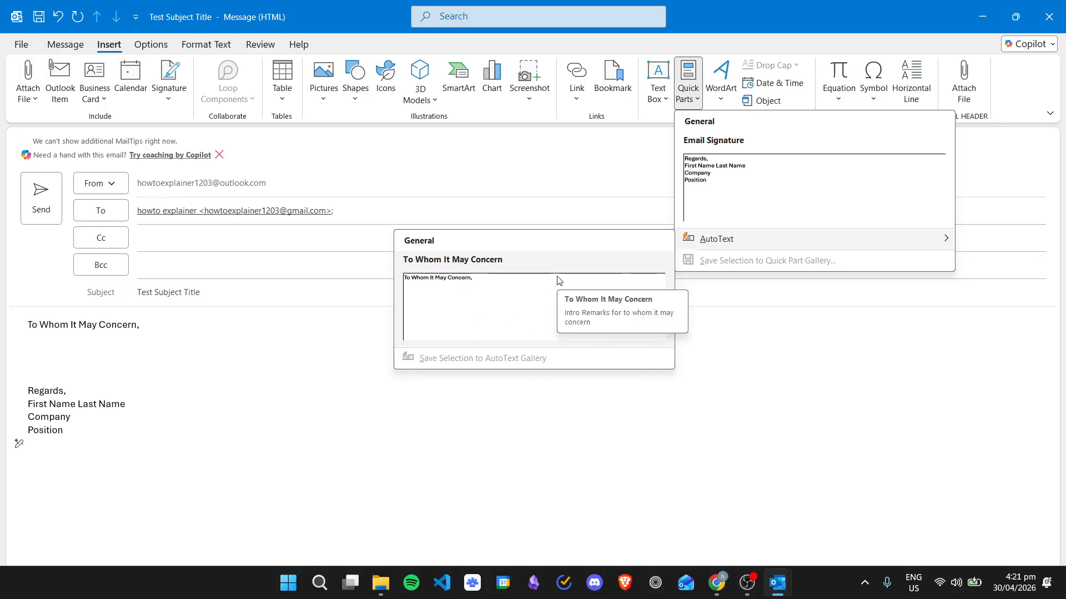
{"action": "left_click", "coordinate": [365, 434]}
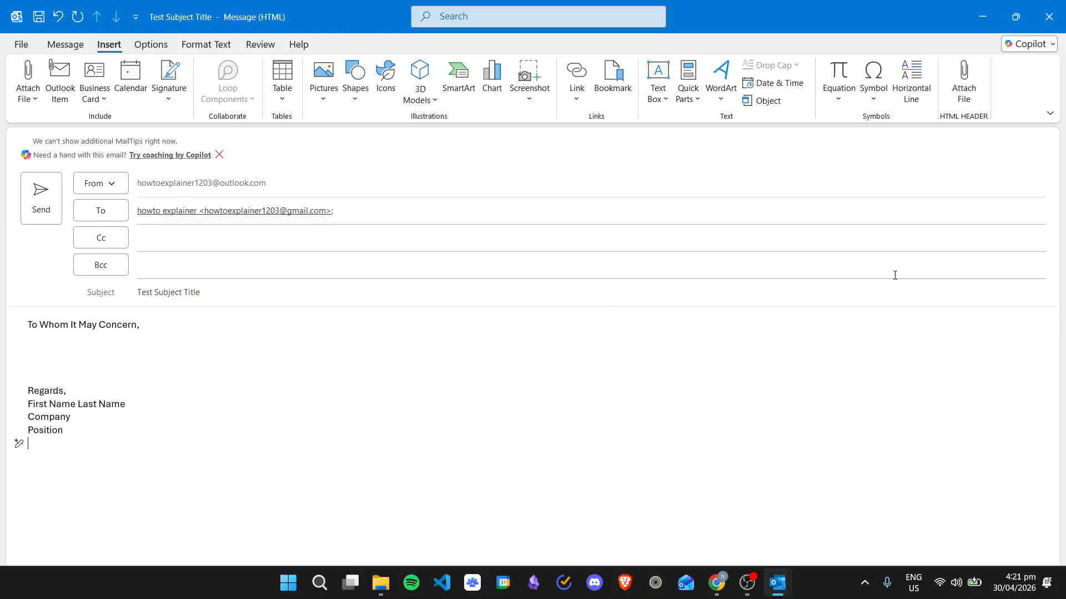
{"action": "left_click", "coordinate": [715, 579]}
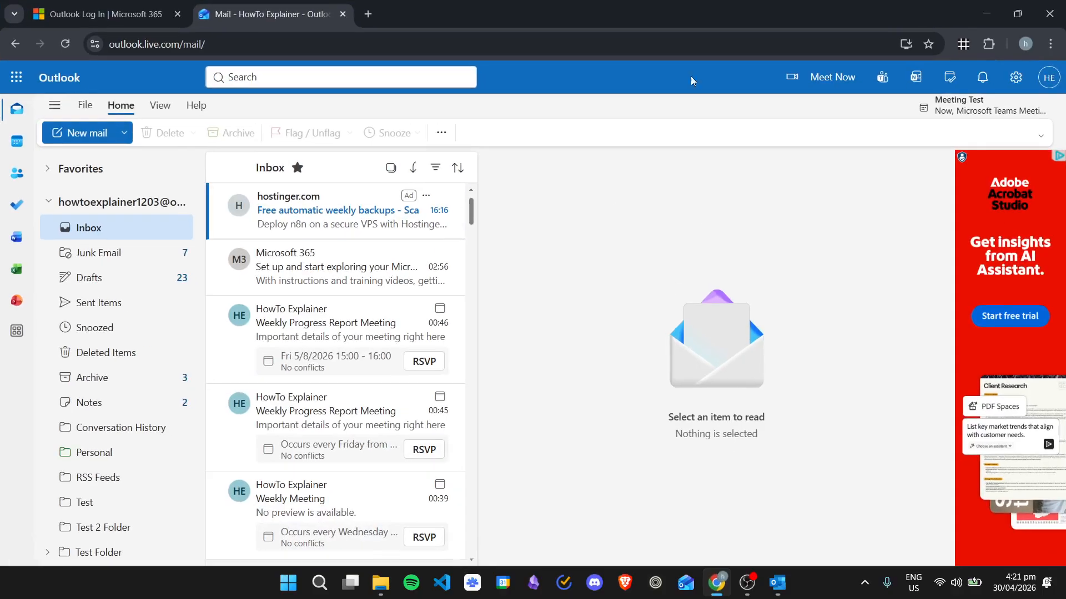
Step: Start a new web message, browse its Insert, Format text, Draw and Options tabs, then return to the desktop draft
{"action": "left_click", "coordinate": [84, 141]}
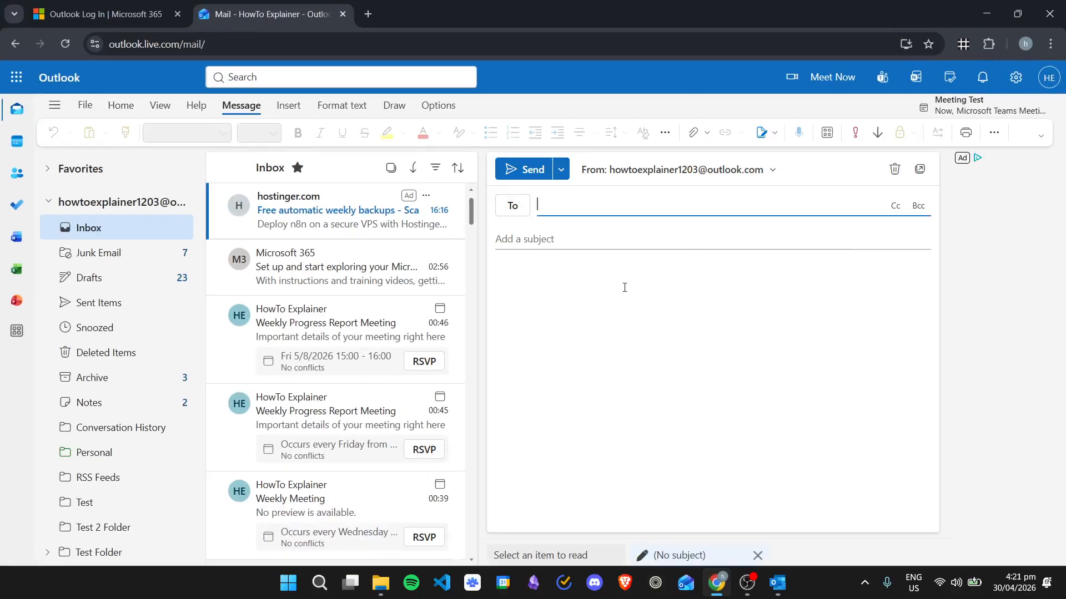
{"action": "left_click", "coordinate": [288, 105]}
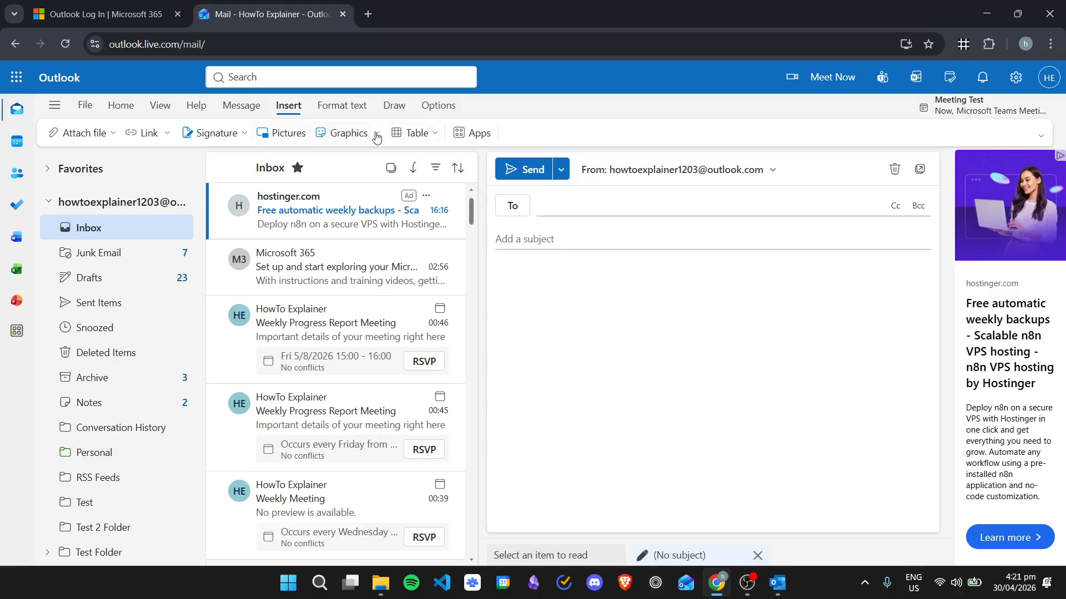
{"action": "left_click", "coordinate": [341, 105]}
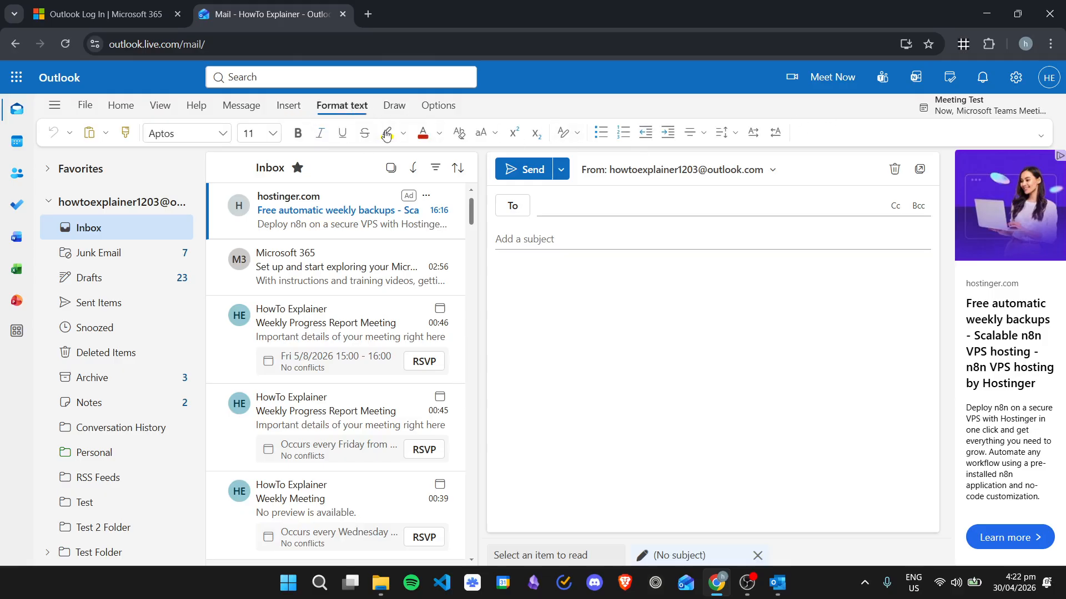
{"action": "left_click", "coordinate": [394, 105]}
{"action": "left_click", "coordinate": [450, 106]}
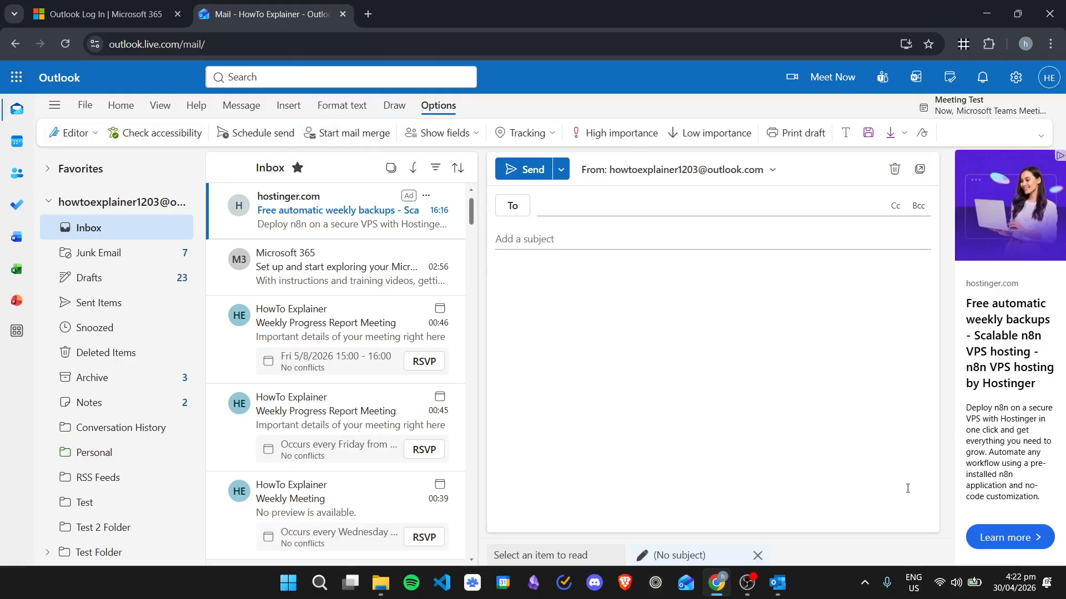
{"action": "mouse_move", "coordinate": [777, 583]}
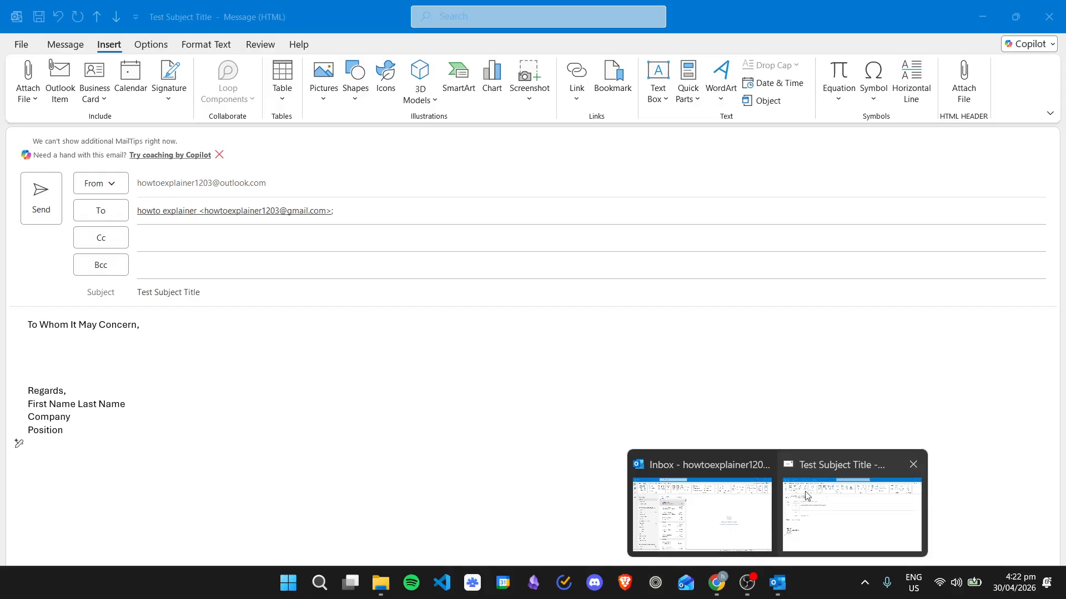
{"action": "left_click", "coordinate": [839, 480]}
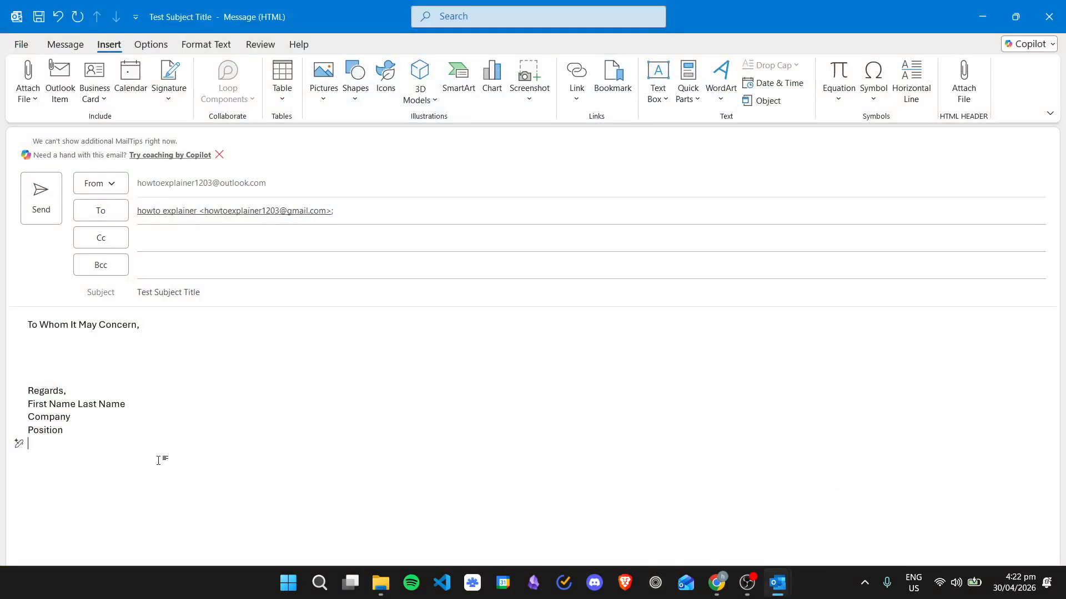